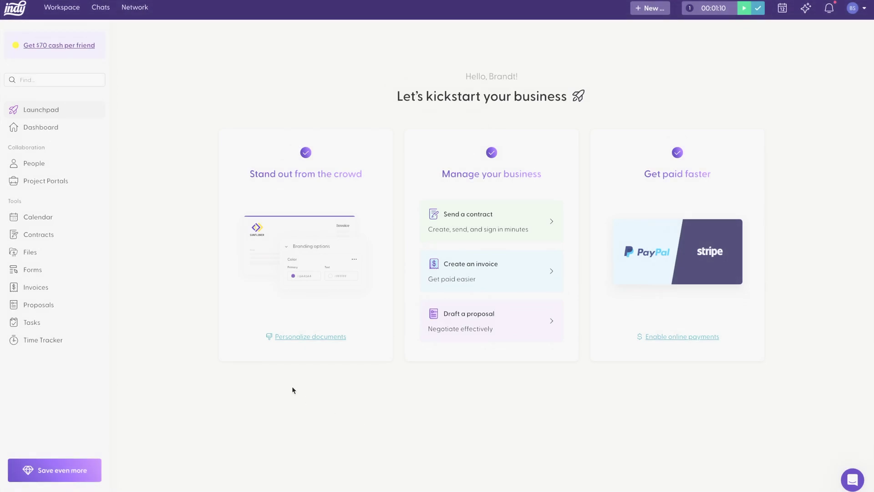
- Open the Invoices page and bring up the Single/Recurring choice for a new invoice
{"action": "left_click", "coordinate": [57, 288]}
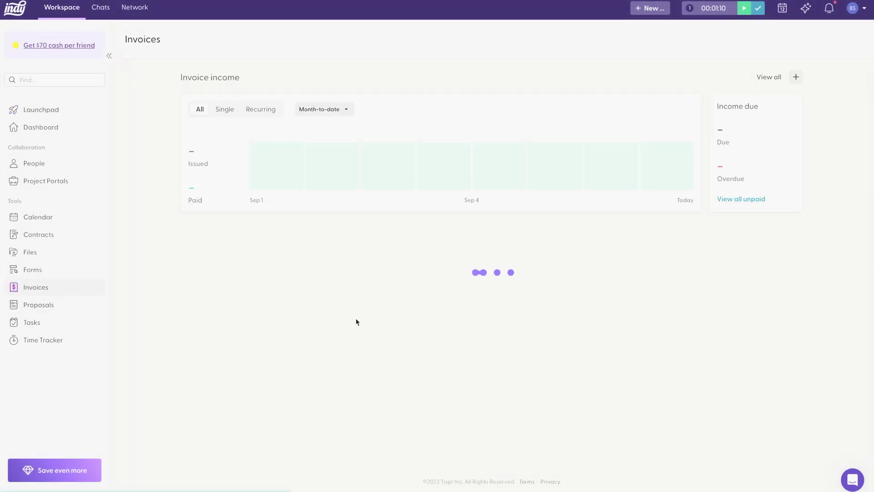
{"action": "left_click", "coordinate": [516, 384]}
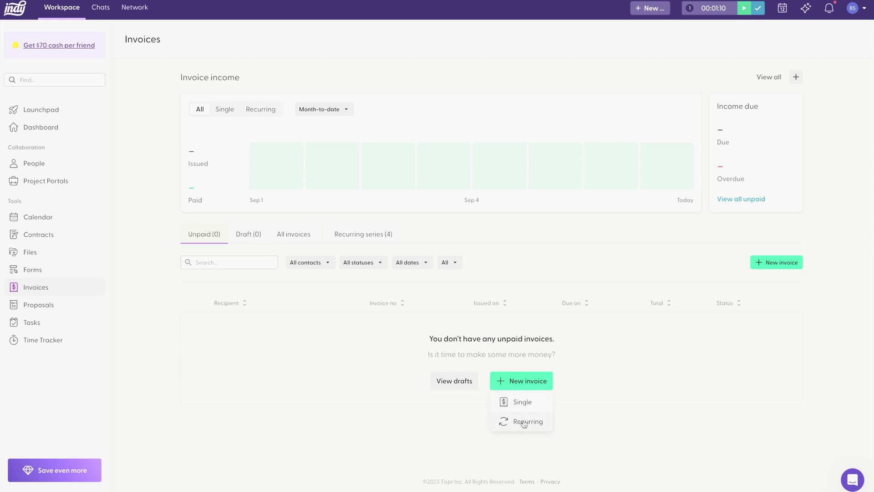
- Create single invoice #007, check the Billed to recipient list without picking anyone, and scroll down
{"action": "left_click", "coordinate": [523, 402]}
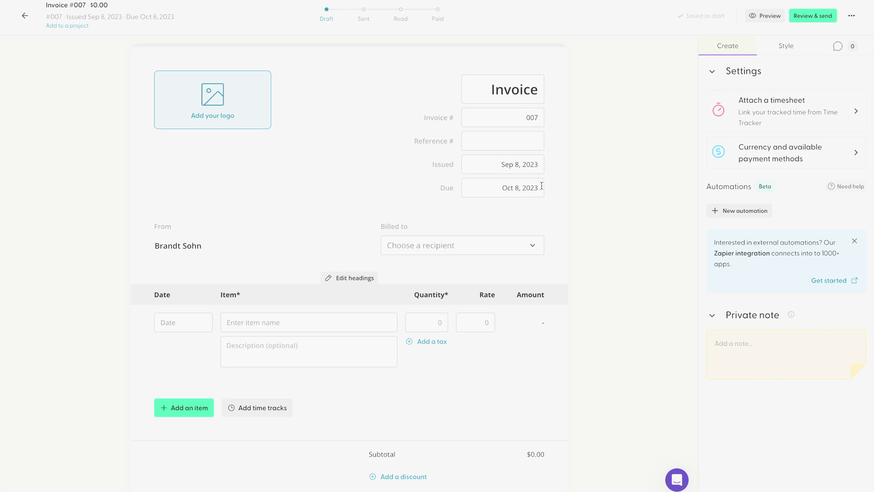
{"action": "left_click", "coordinate": [507, 250]}
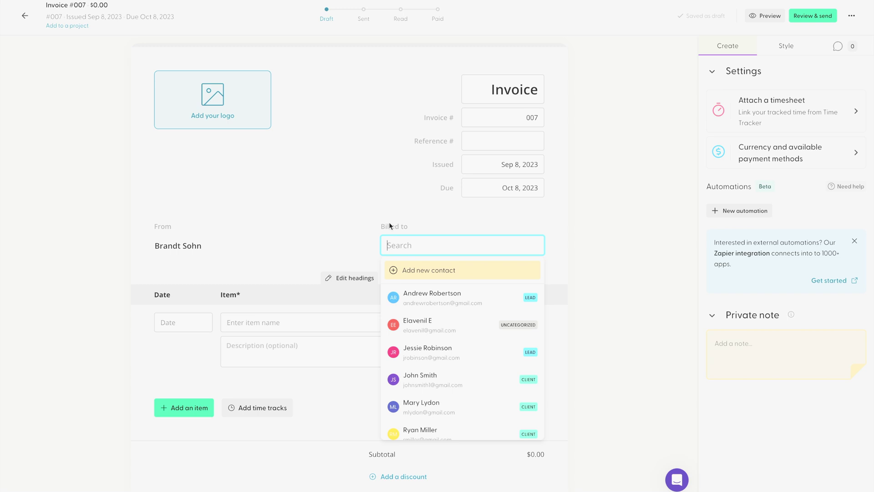
{"action": "left_click", "coordinate": [254, 233]}
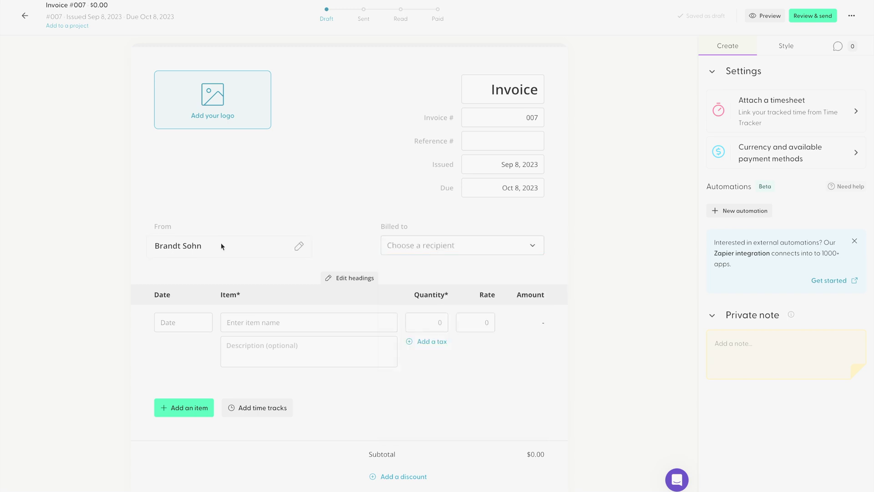
{"action": "scroll", "coordinate": [215, 246], "scroll_direction": "down", "scroll_amount": 2}
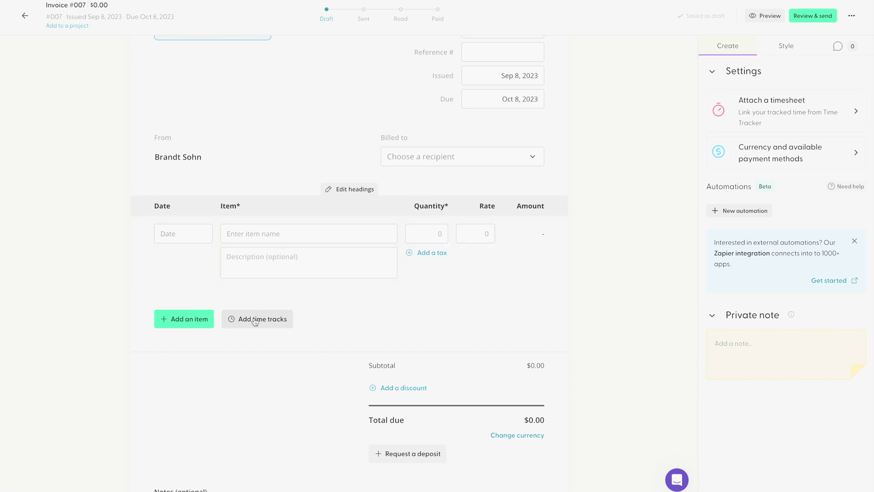
- Add a second line-item row, step through its item, quantity and rate fields, and dismiss the tax options
{"action": "left_click", "coordinate": [170, 327]}
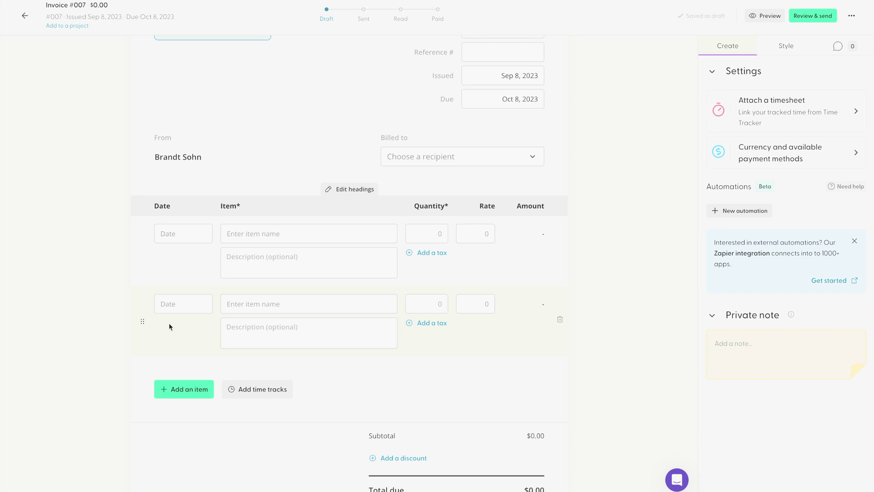
{"action": "scroll", "coordinate": [170, 327], "scroll_direction": "down", "scroll_amount": 1}
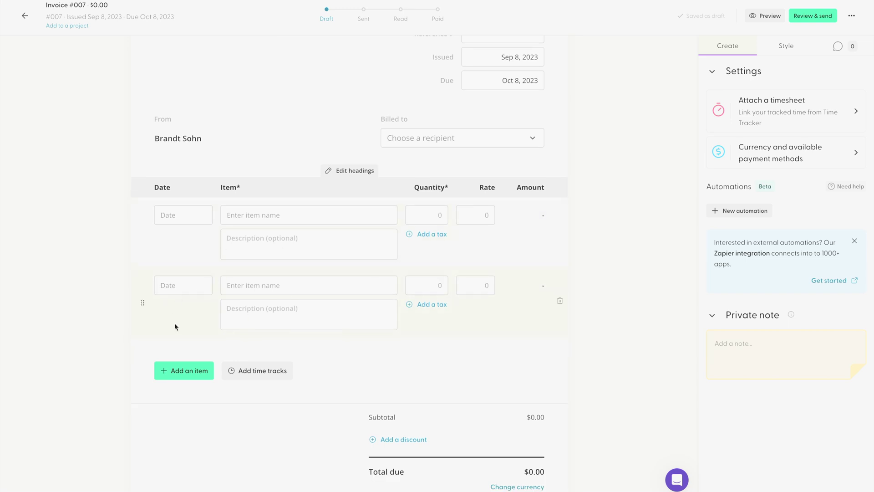
{"action": "left_click", "coordinate": [299, 282]}
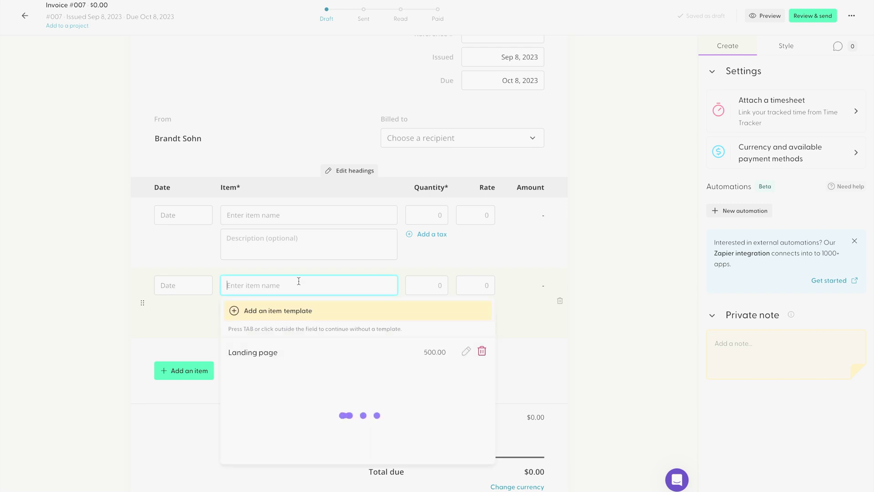
{"action": "left_click", "coordinate": [439, 285]}
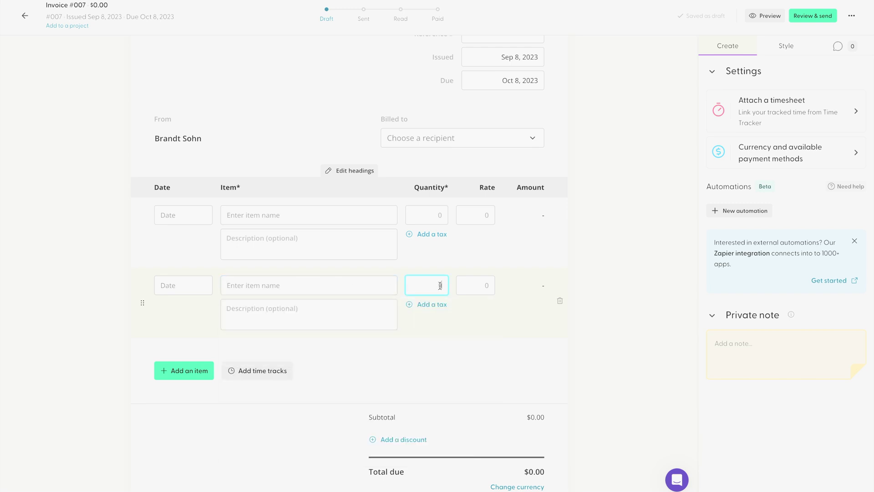
{"action": "left_click", "coordinate": [492, 288]}
{"action": "left_click", "coordinate": [433, 304]}
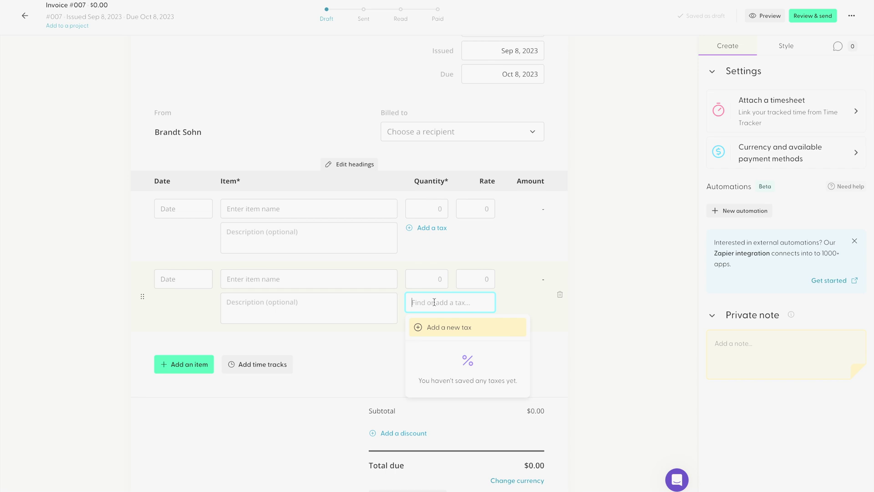
{"action": "left_click", "coordinate": [401, 316]}
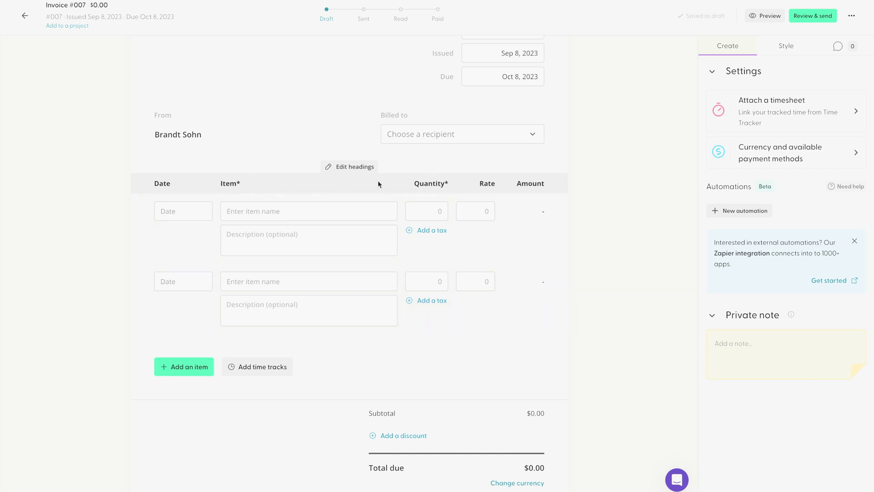
- Keep the custom 'Item' column label and save Date, Item, Quantity, Rate, Amount headings as the default
{"action": "left_click", "coordinate": [353, 169]}
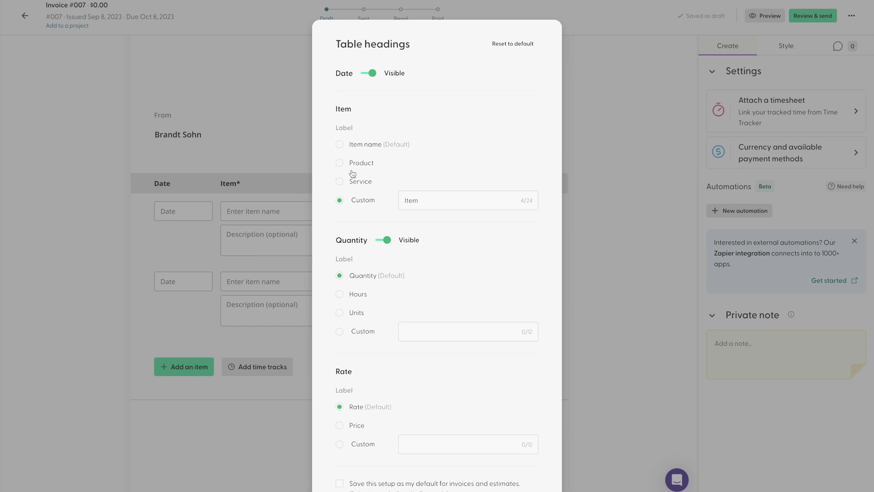
{"action": "left_click", "coordinate": [340, 163]}
{"action": "left_click", "coordinate": [339, 182]}
{"action": "left_click", "coordinate": [340, 200]}
{"action": "left_click_drag", "start_coordinate": [429, 200], "coordinate": [373, 202]}
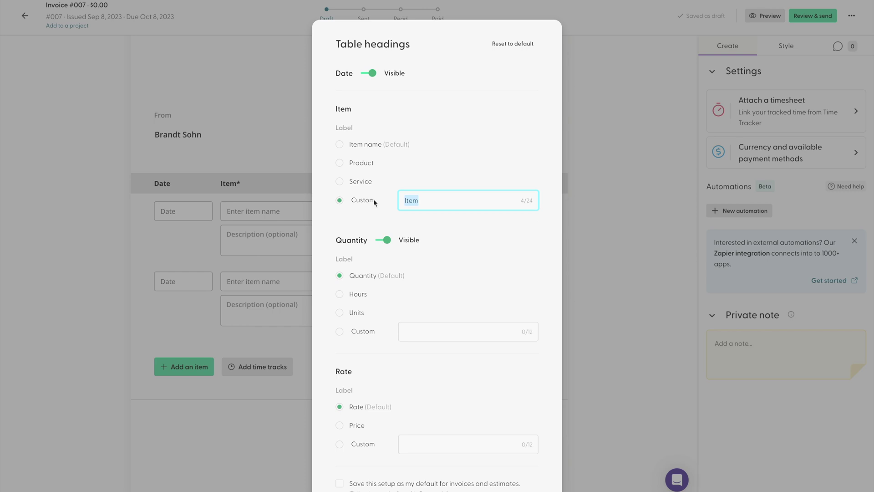
{"action": "scroll", "coordinate": [373, 198], "scroll_direction": "down", "scroll_amount": 2}
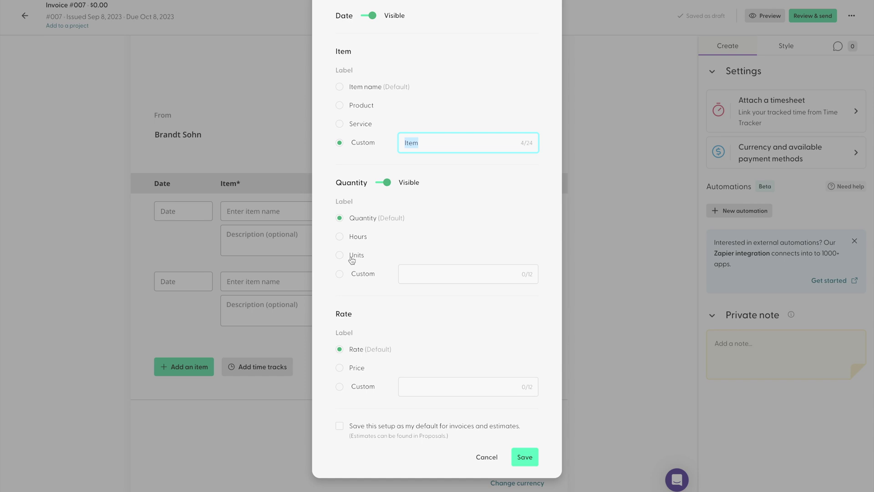
{"action": "left_click", "coordinate": [378, 262]}
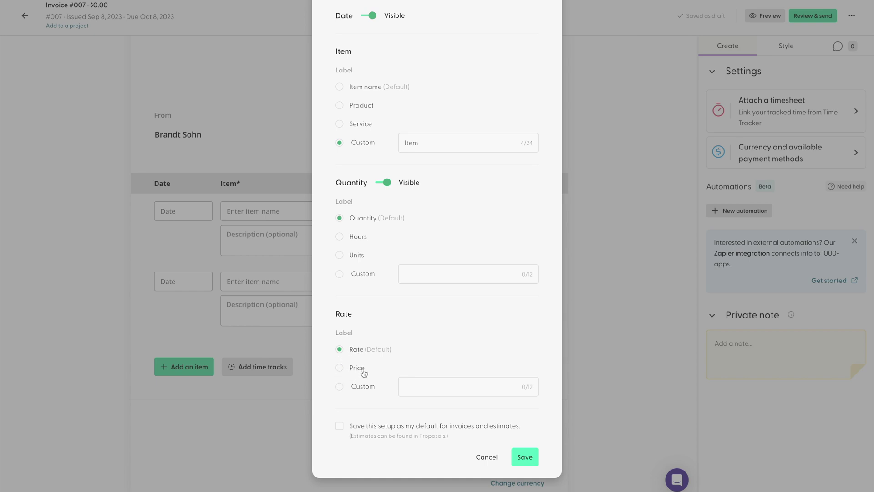
{"action": "left_click", "coordinate": [340, 427]}
{"action": "left_click", "coordinate": [521, 456]}
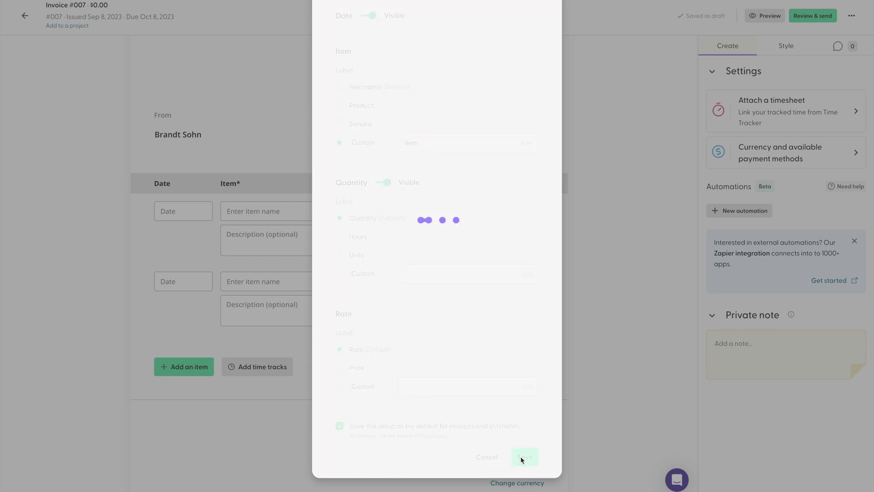
{"action": "scroll", "coordinate": [400, 318], "scroll_direction": "down", "scroll_amount": 3}
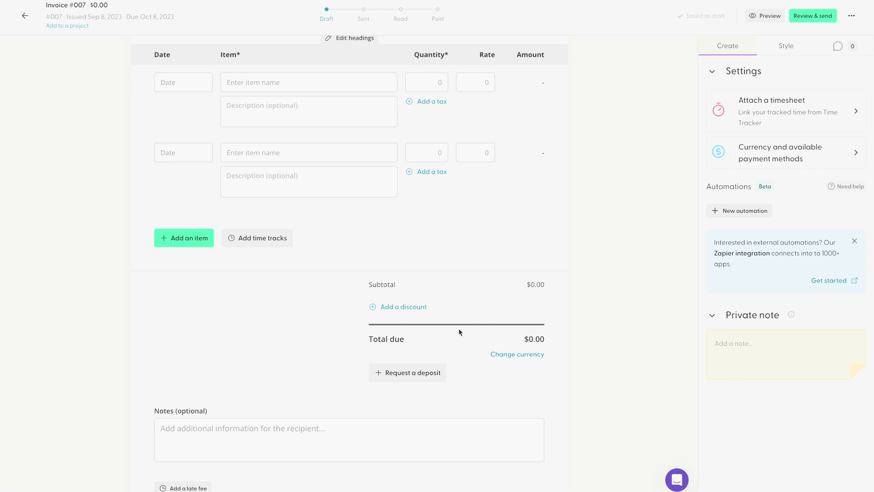
{"action": "scroll", "coordinate": [458, 329], "scroll_direction": "down", "scroll_amount": 1}
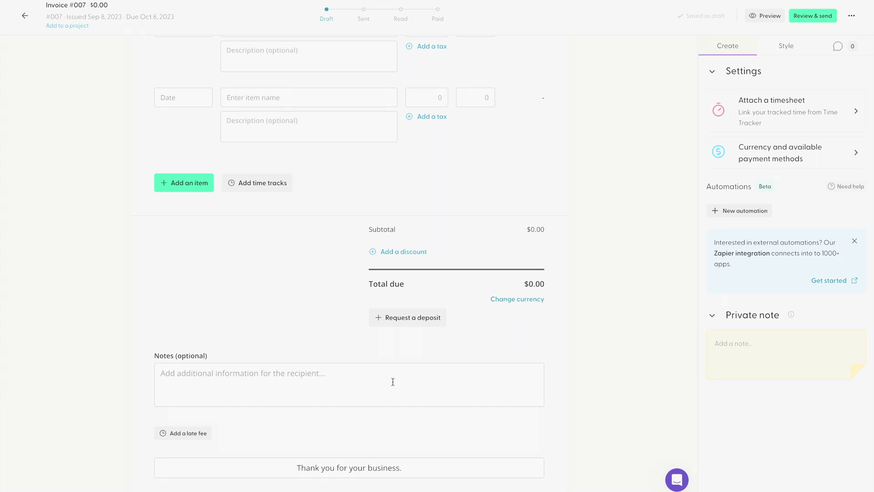
{"action": "left_click", "coordinate": [406, 470]}
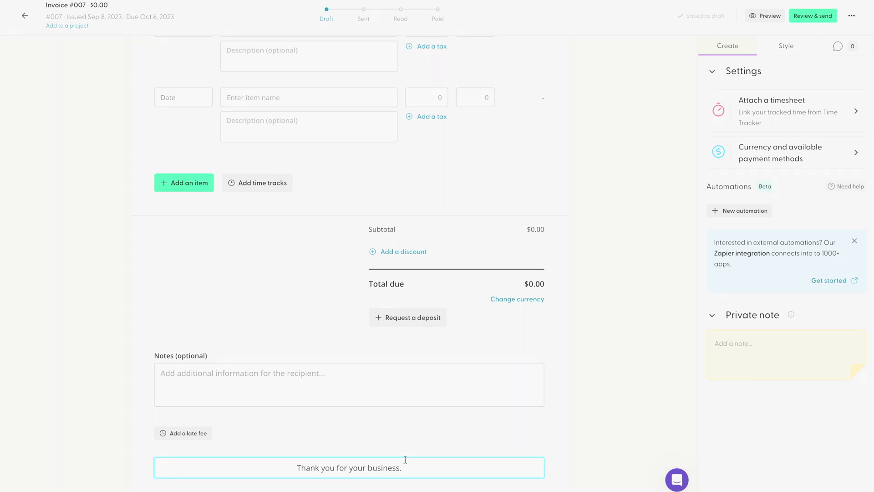
{"action": "left_click", "coordinate": [399, 251]}
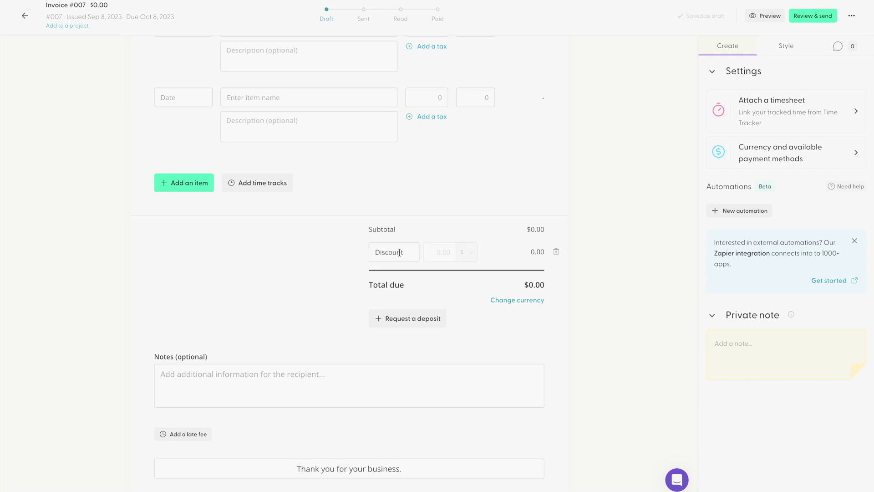
{"action": "left_click", "coordinate": [407, 318]}
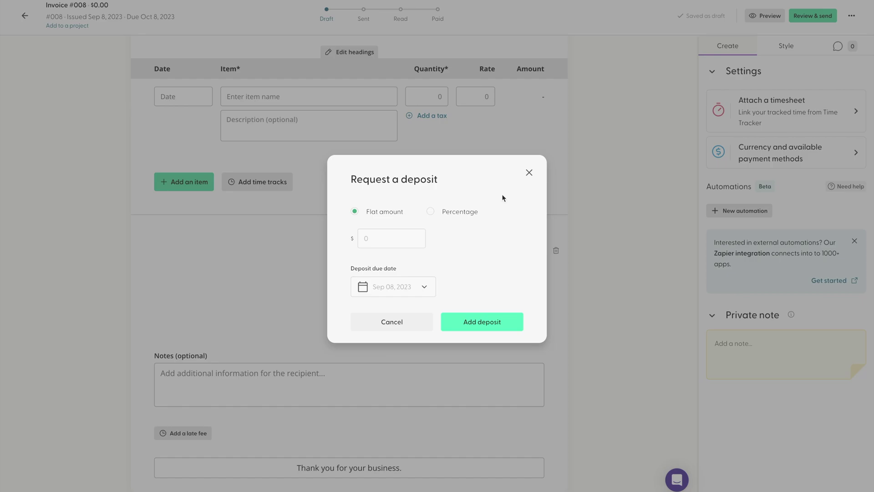
{"action": "left_click", "coordinate": [529, 173]}
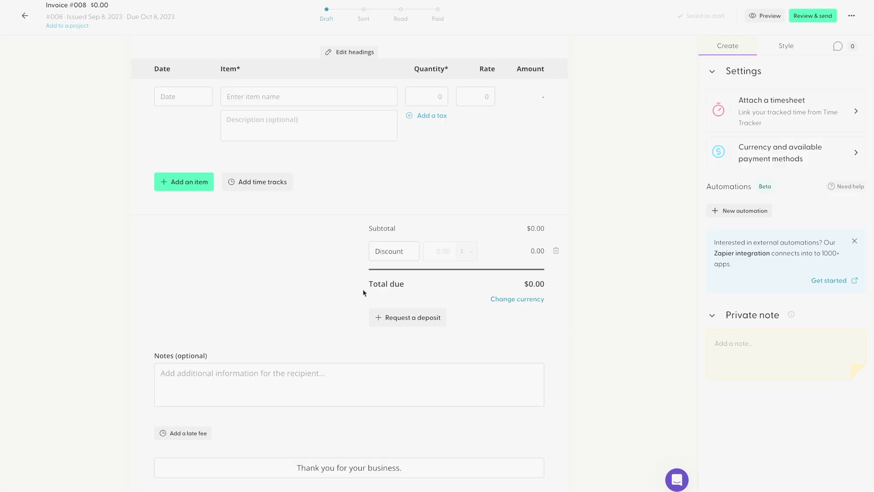
{"action": "left_click", "coordinate": [197, 433]}
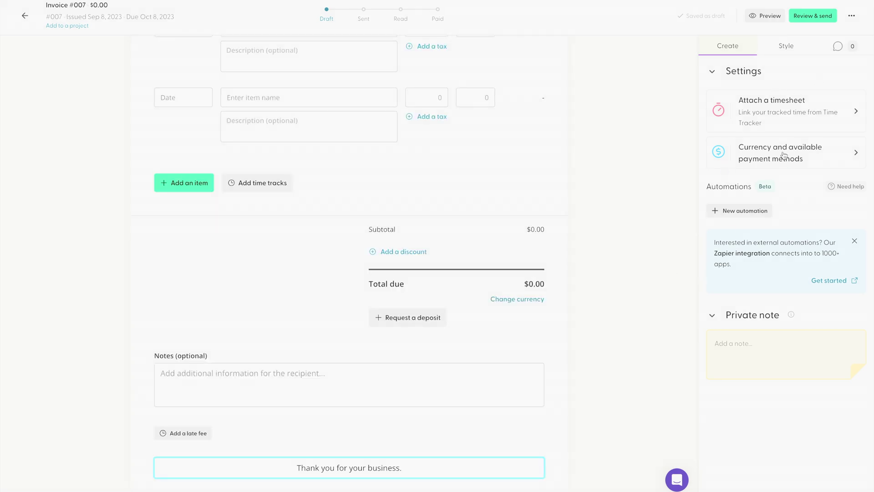
- Show the Style tab's color and font branding options for invoice #007
{"action": "scroll", "coordinate": [776, 109], "scroll_direction": "up", "scroll_amount": 3}
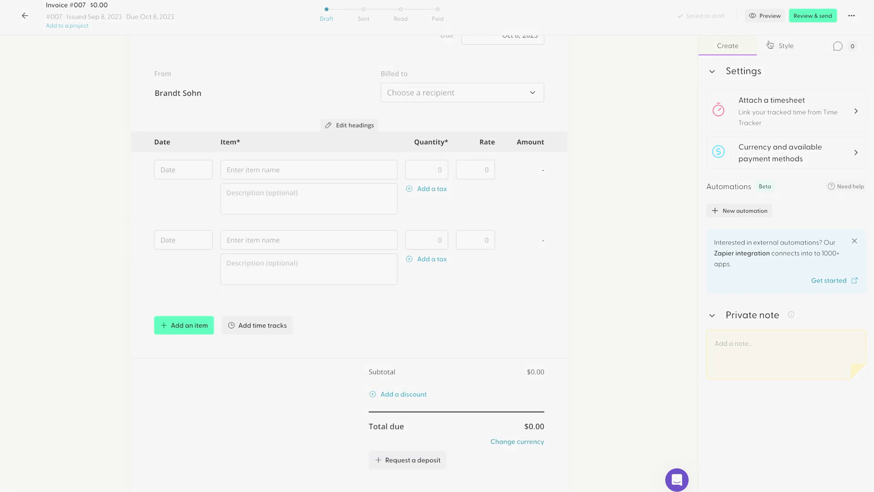
{"action": "left_click", "coordinate": [784, 47]}
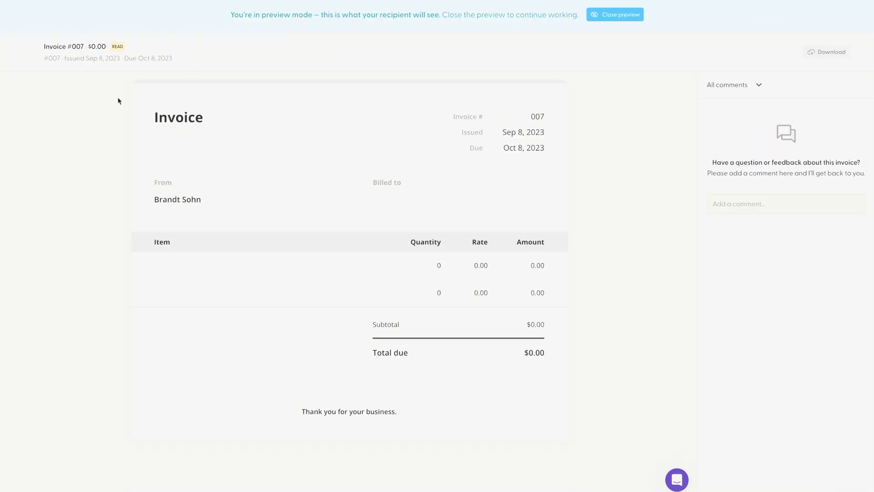
- Close the preview and compare the Shareable link and Send Email sending options
{"action": "left_click", "coordinate": [614, 16]}
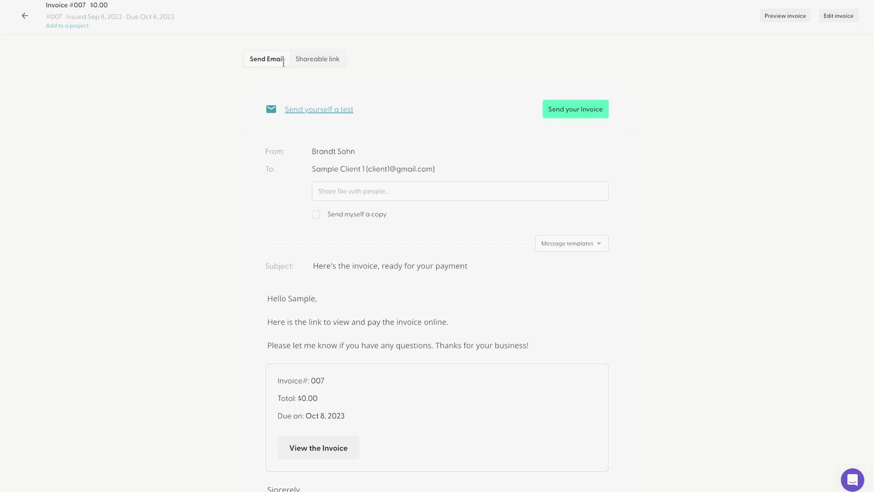
{"action": "left_click", "coordinate": [339, 63]}
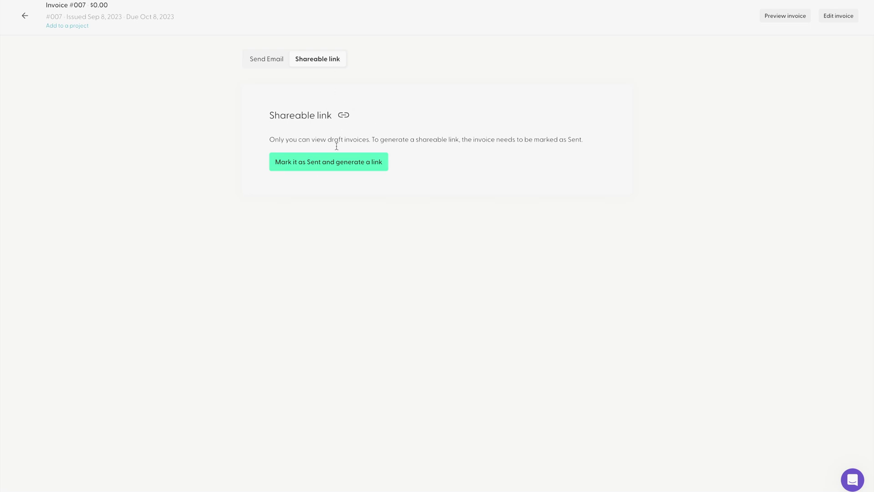
{"action": "left_click", "coordinate": [271, 64]}
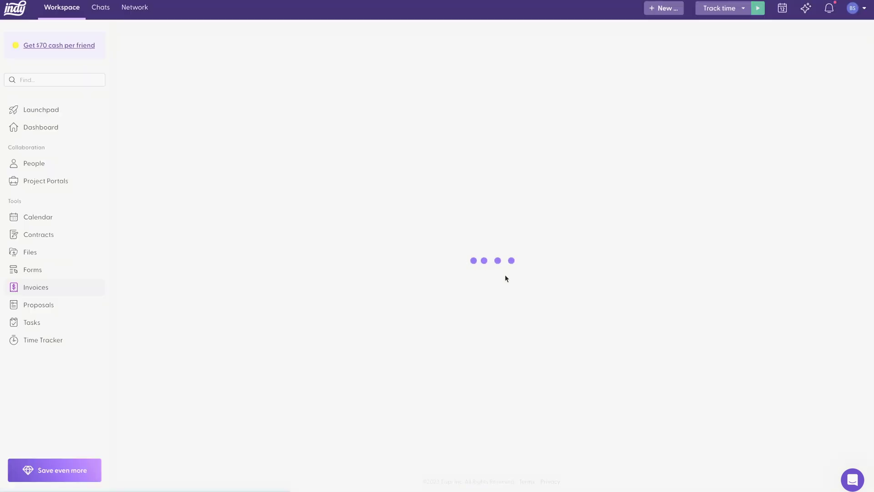
{"action": "left_click", "coordinate": [853, 18]}
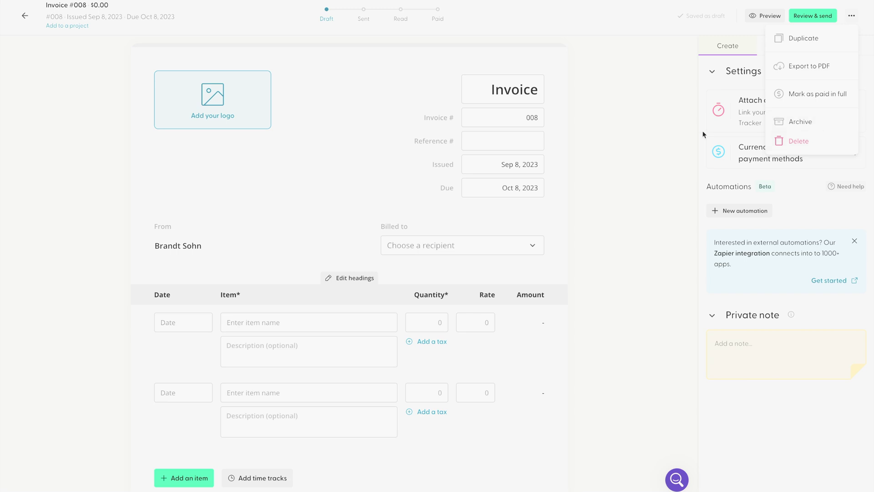
{"action": "left_click", "coordinate": [675, 127]}
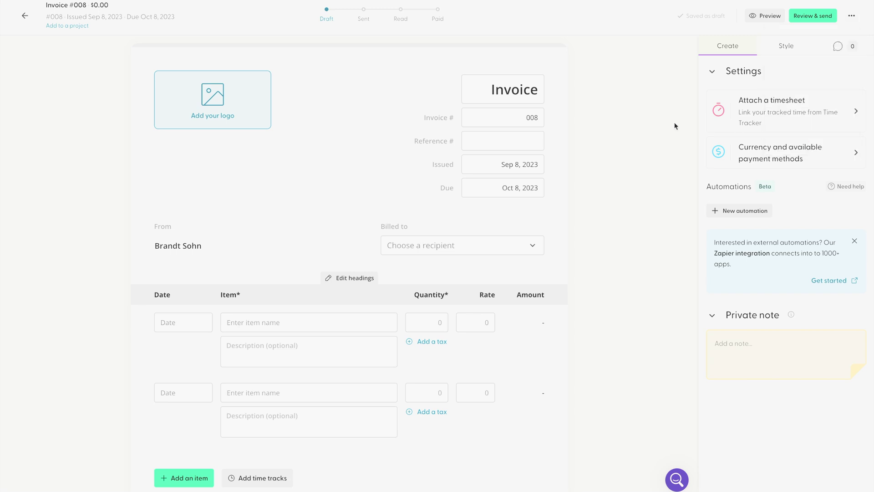
- Return to the Invoices dashboard and filter the income chart by Single, then Recurring invoices
{"action": "left_click", "coordinate": [24, 15]}
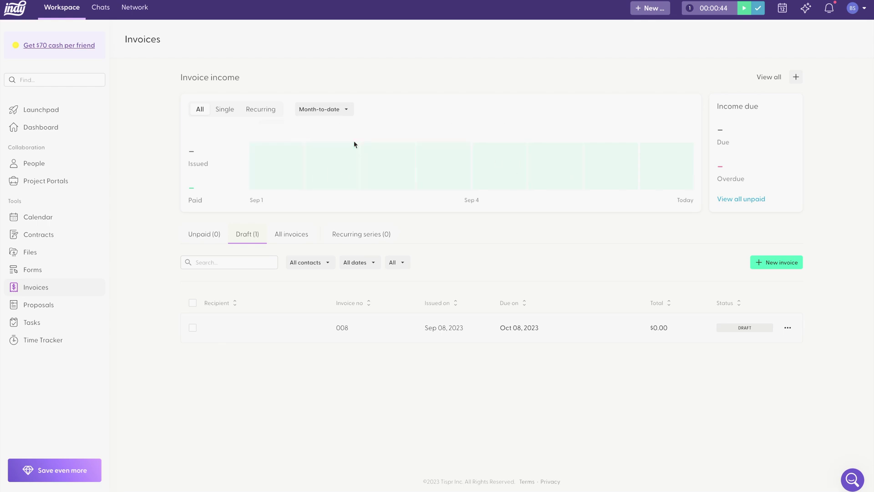
{"action": "left_click", "coordinate": [226, 111]}
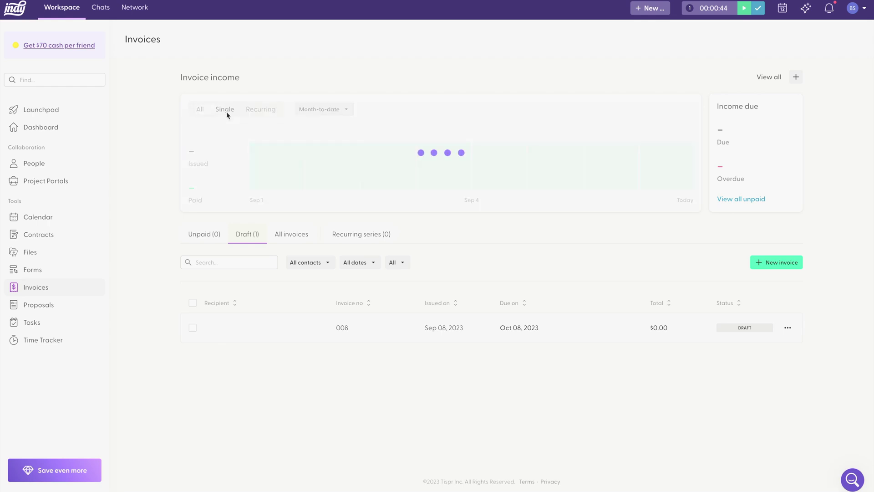
{"action": "left_click", "coordinate": [261, 117]}
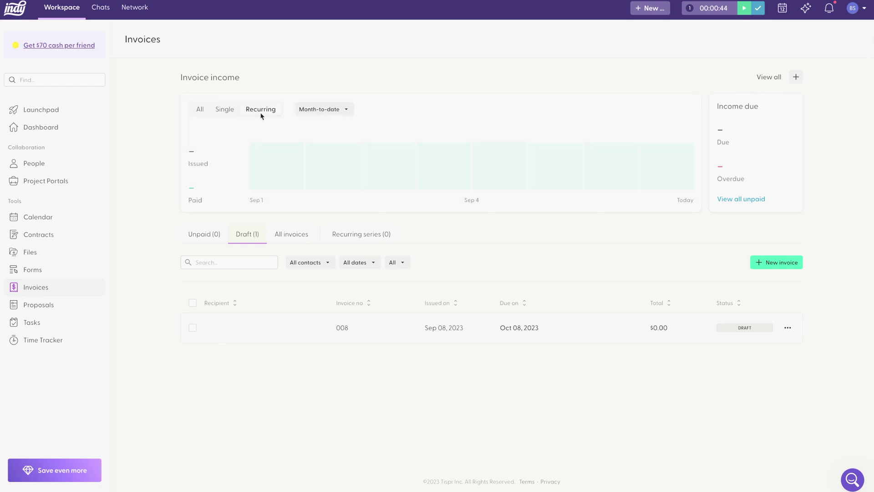